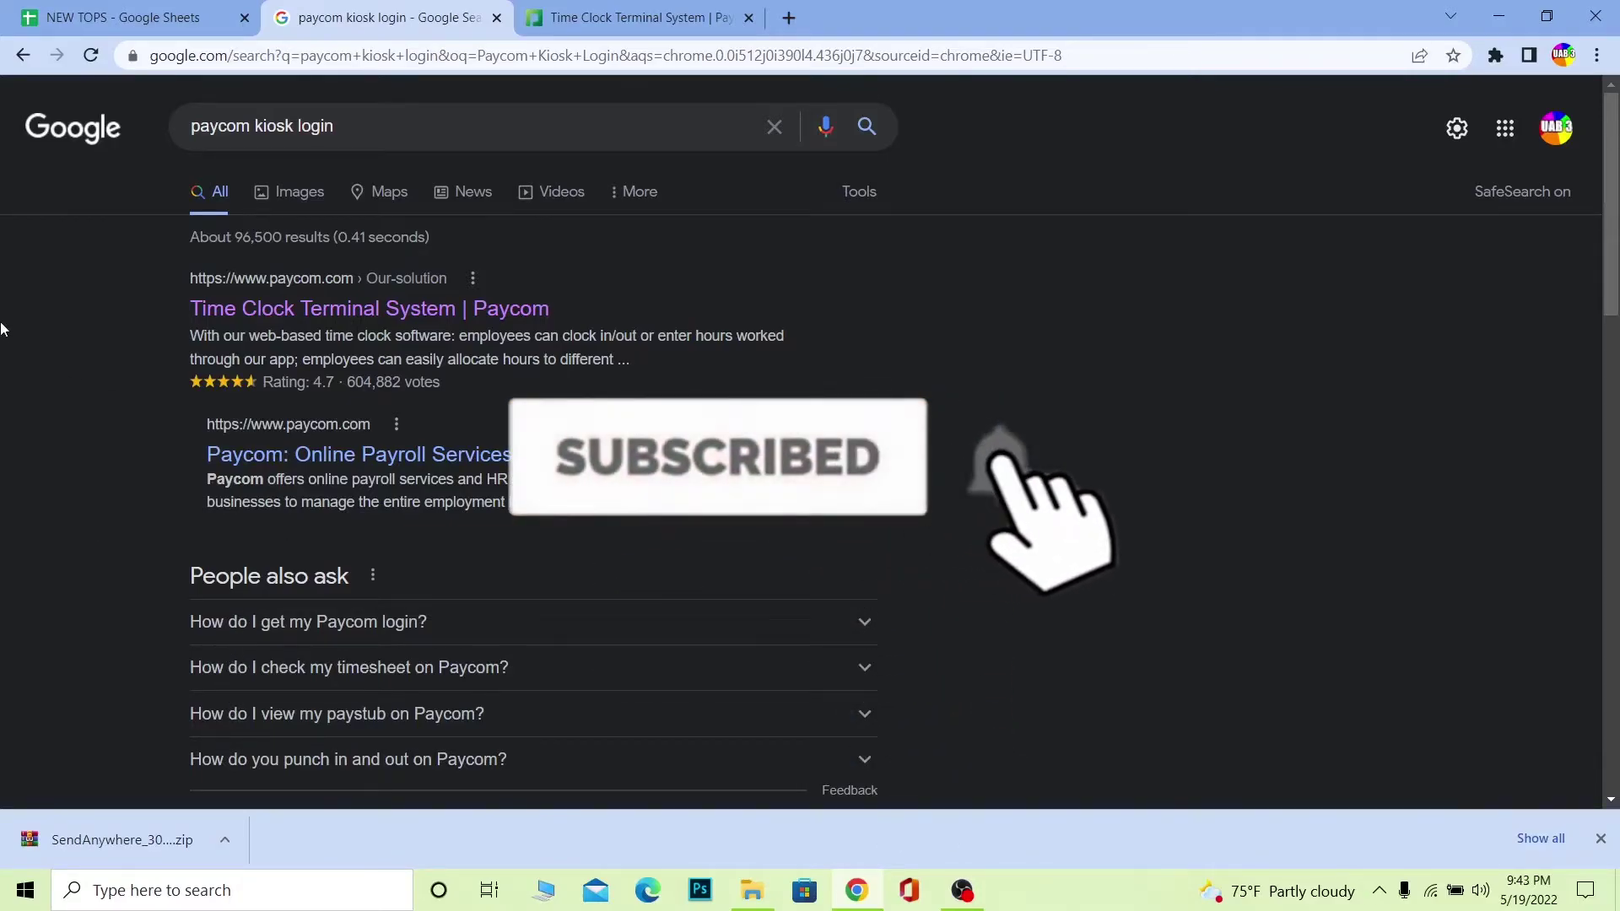
- Leave the 'paycom kiosk login' Google results for the open 'Time Clock Terminal System | Paycom' tab
left_click(475, 127)
left_click(476, 127)
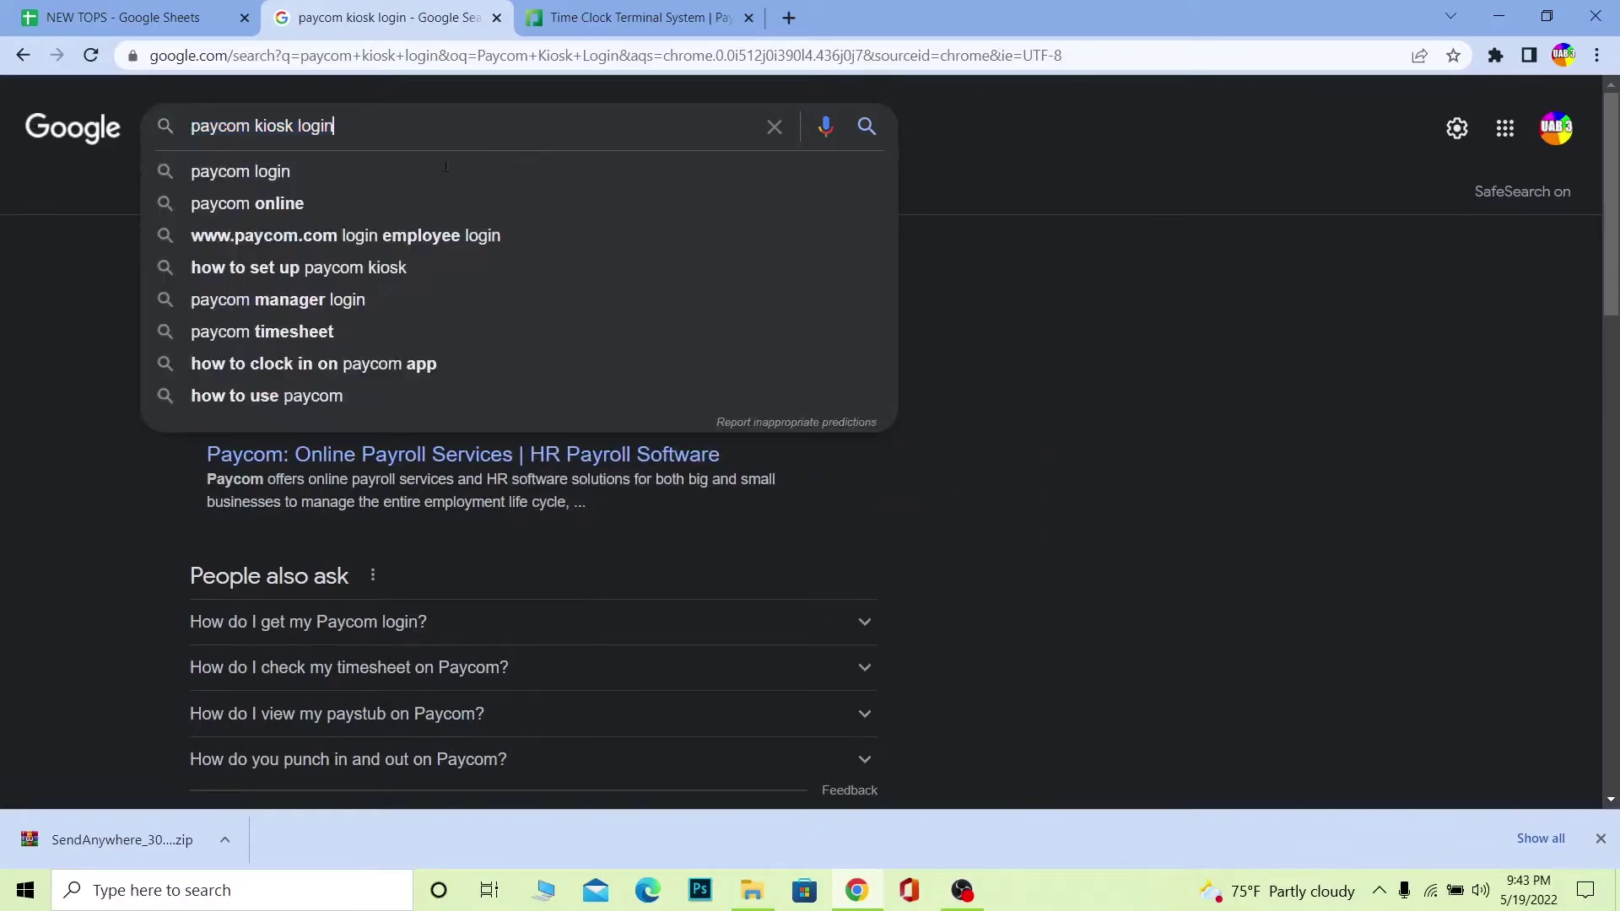
left_click(9, 484)
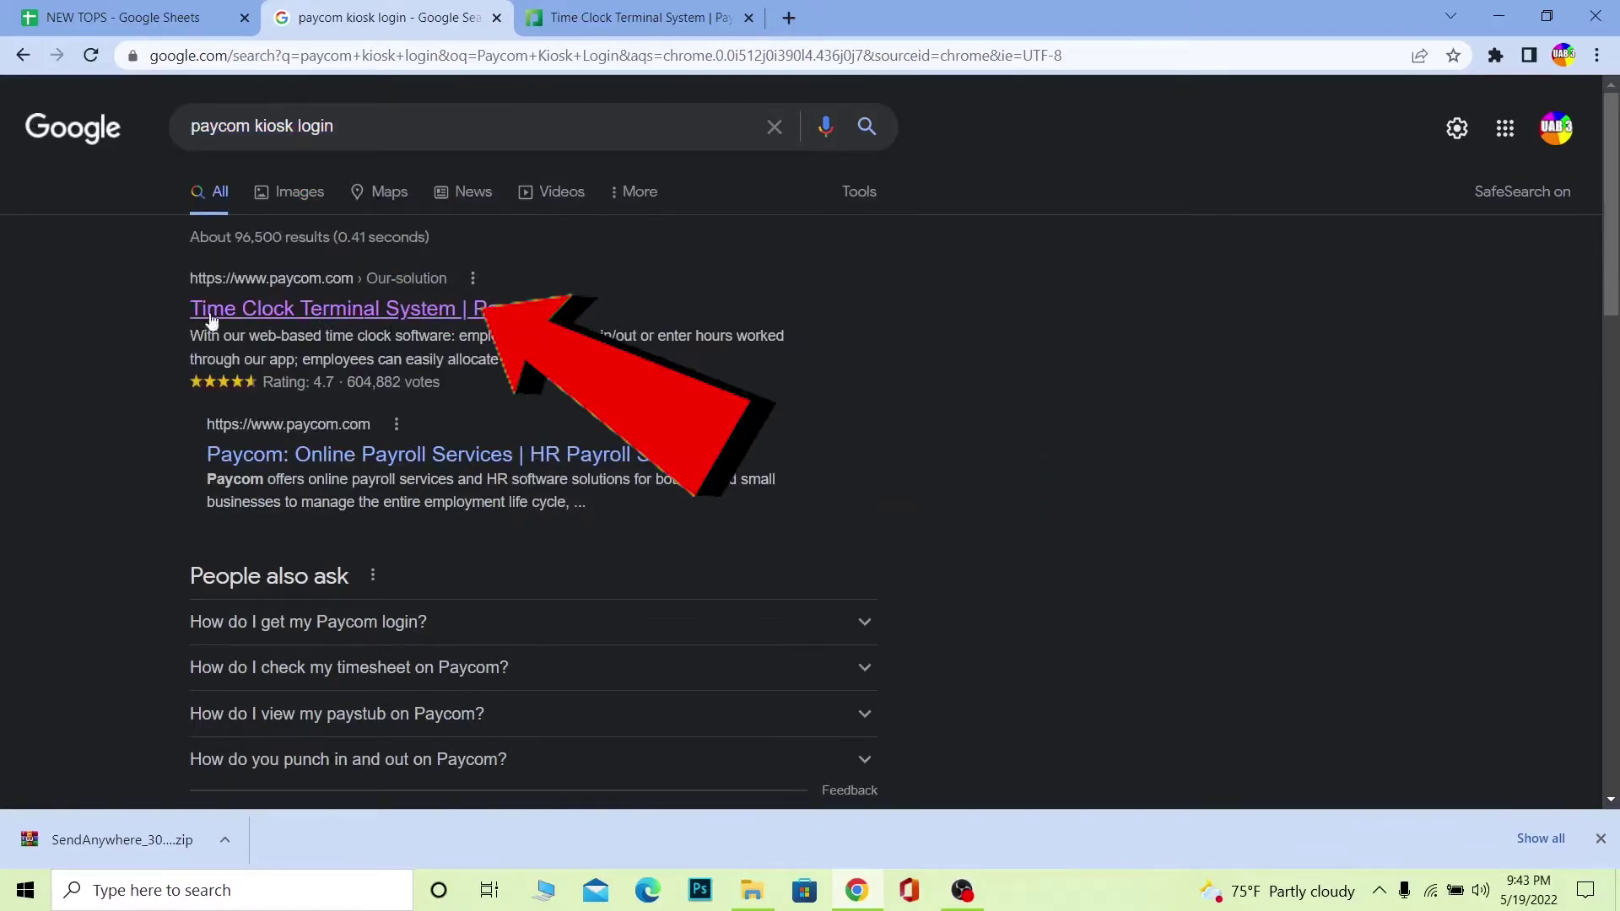
key("ctrl+Tab")
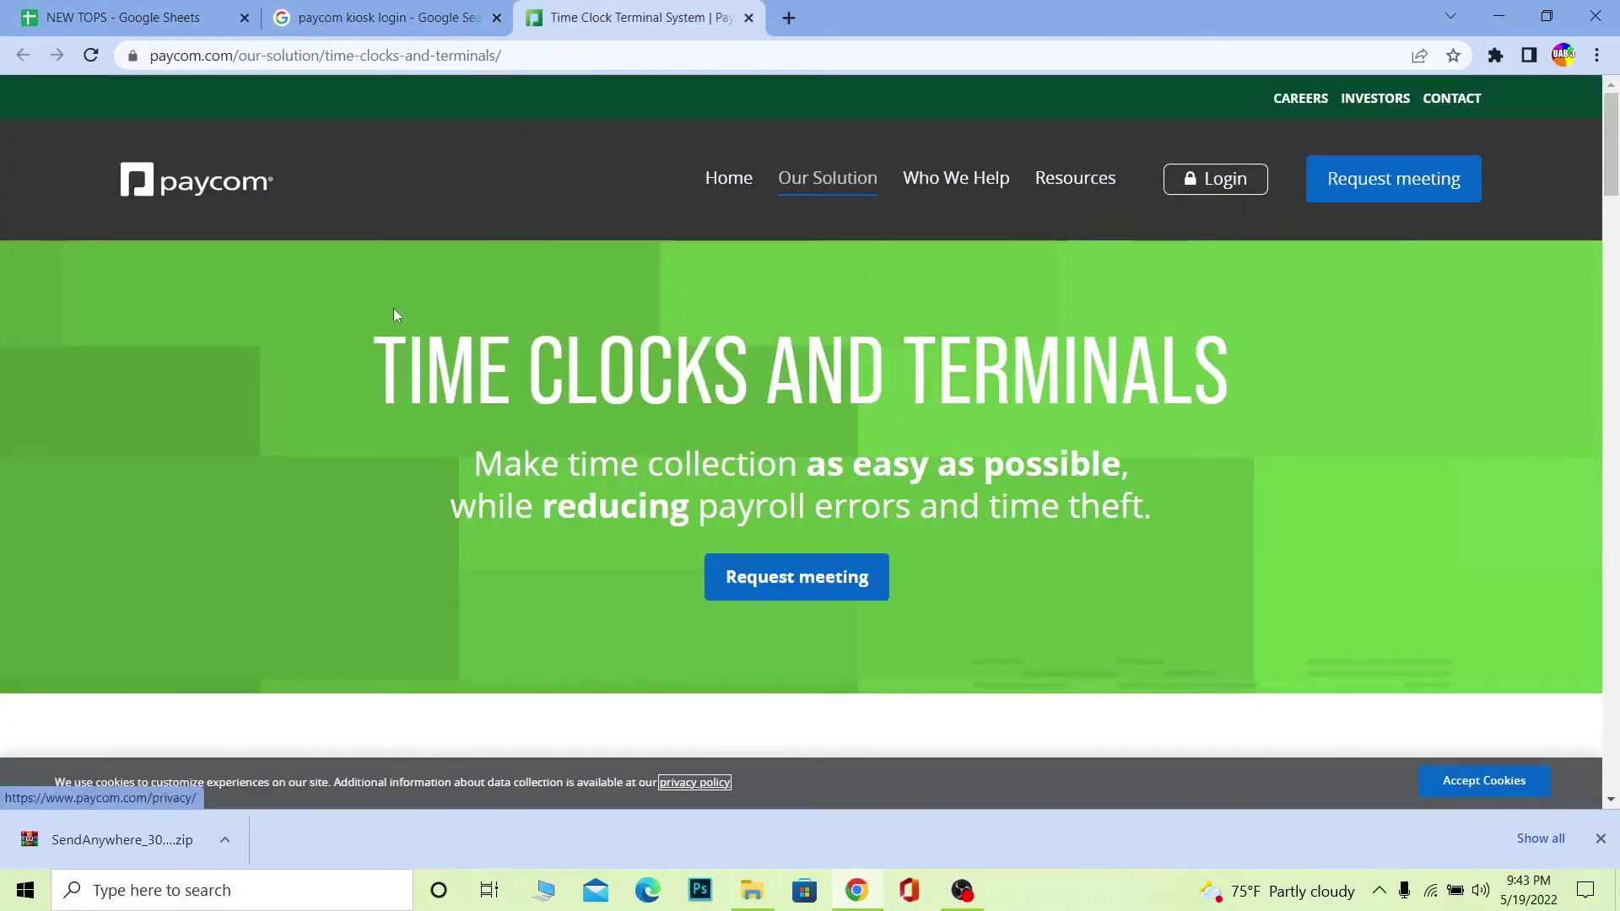
- Go to the Employee Self-Service login page through Paycom's Login menu
left_click(1215, 179)
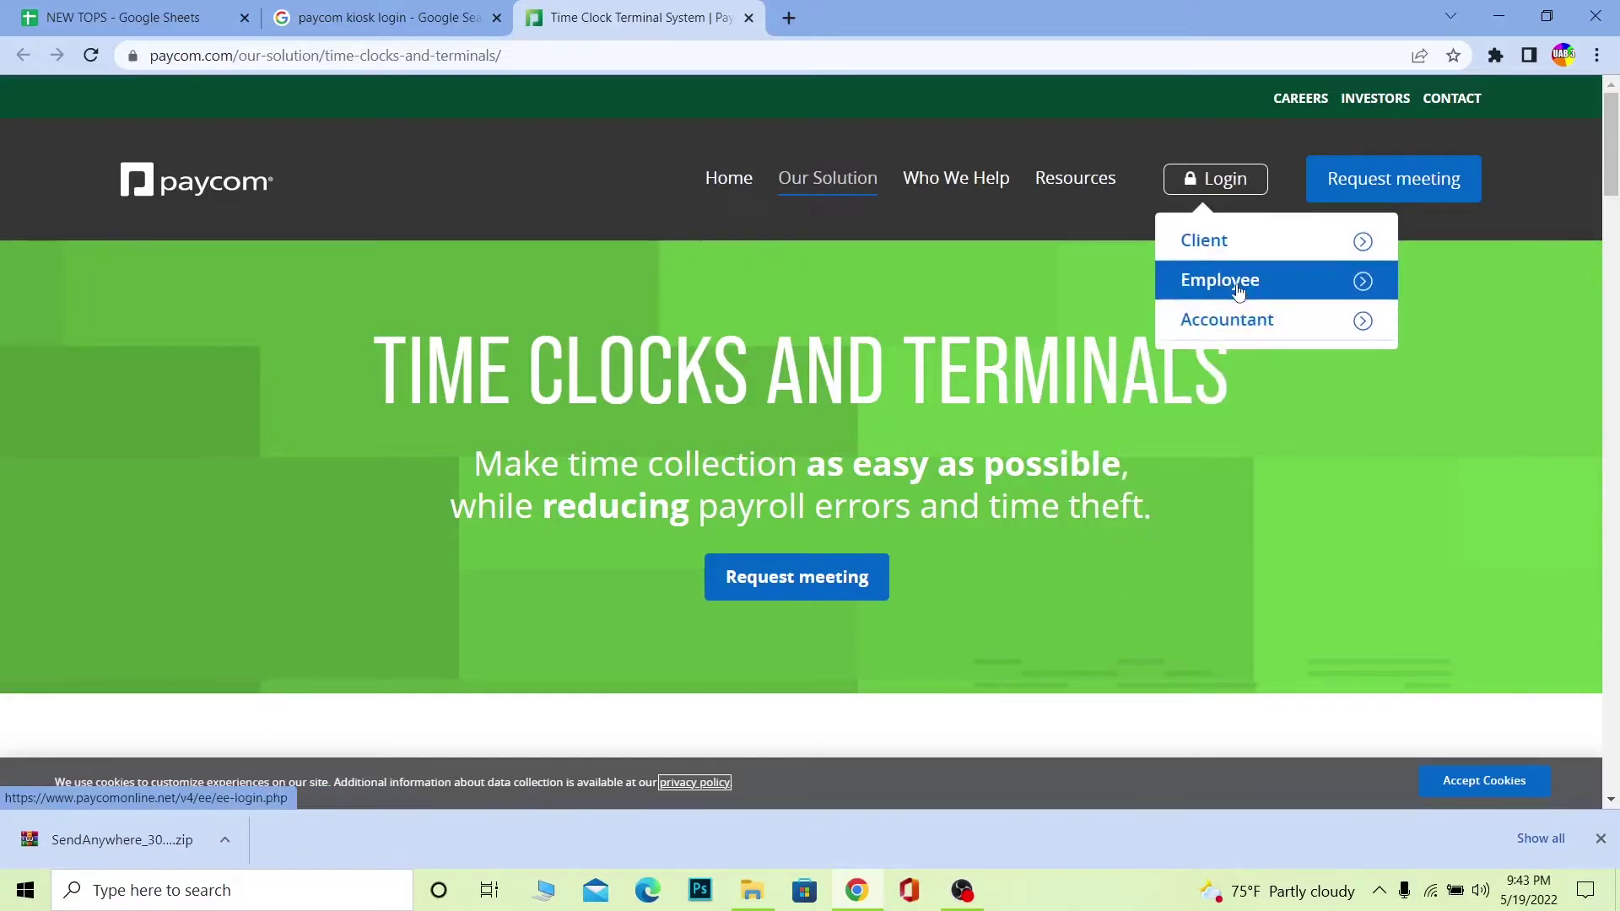
left_click(1238, 291)
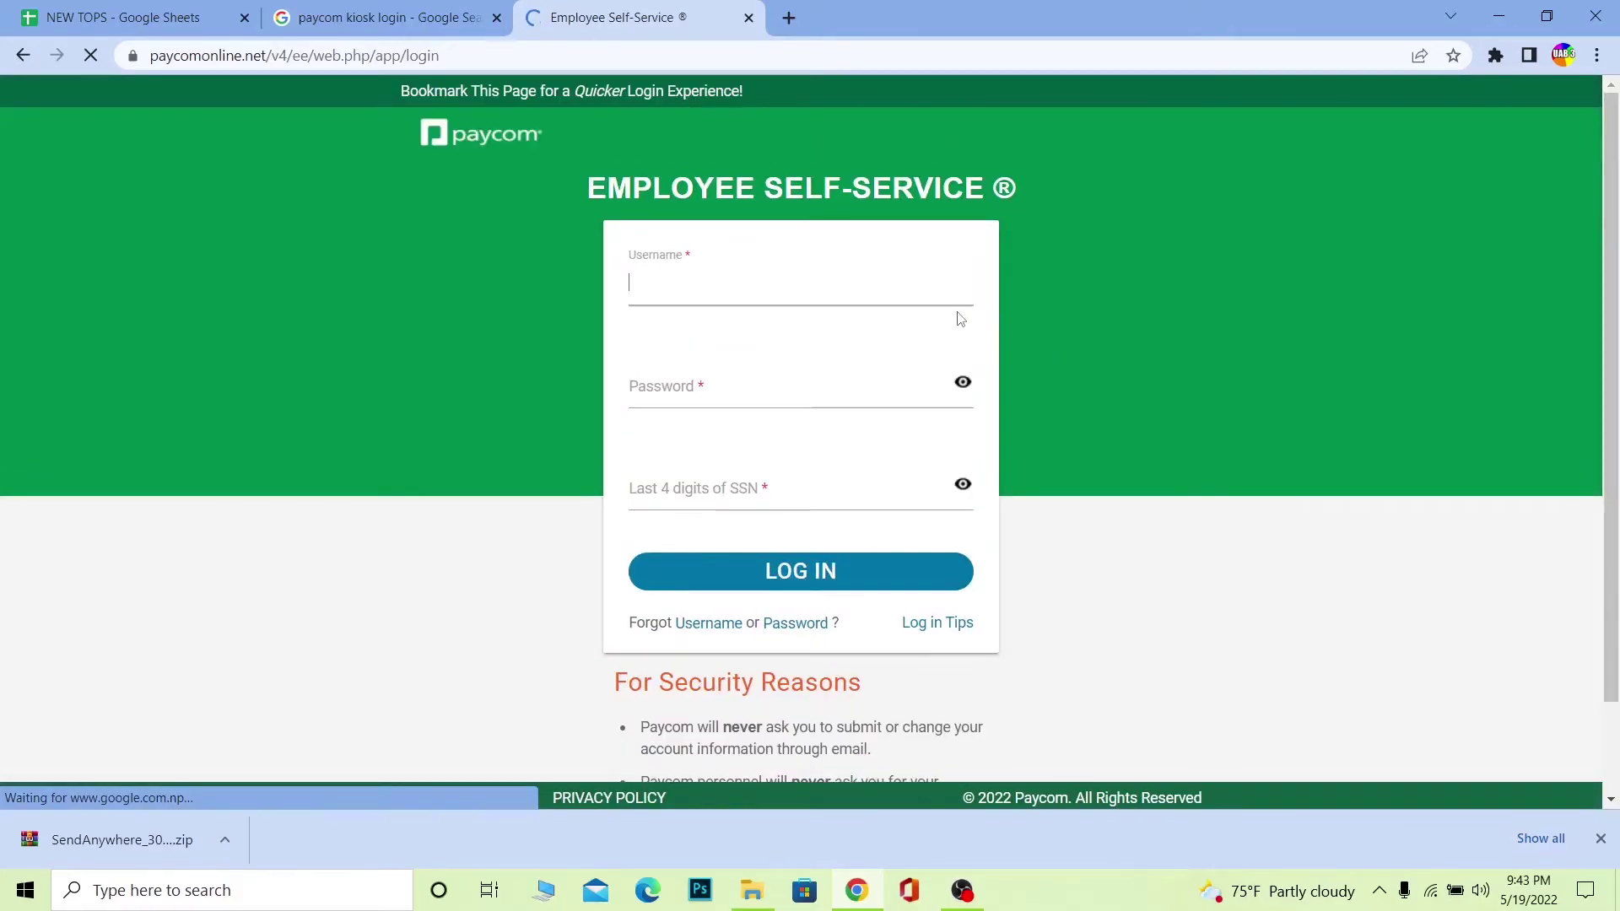
type("kevin23")
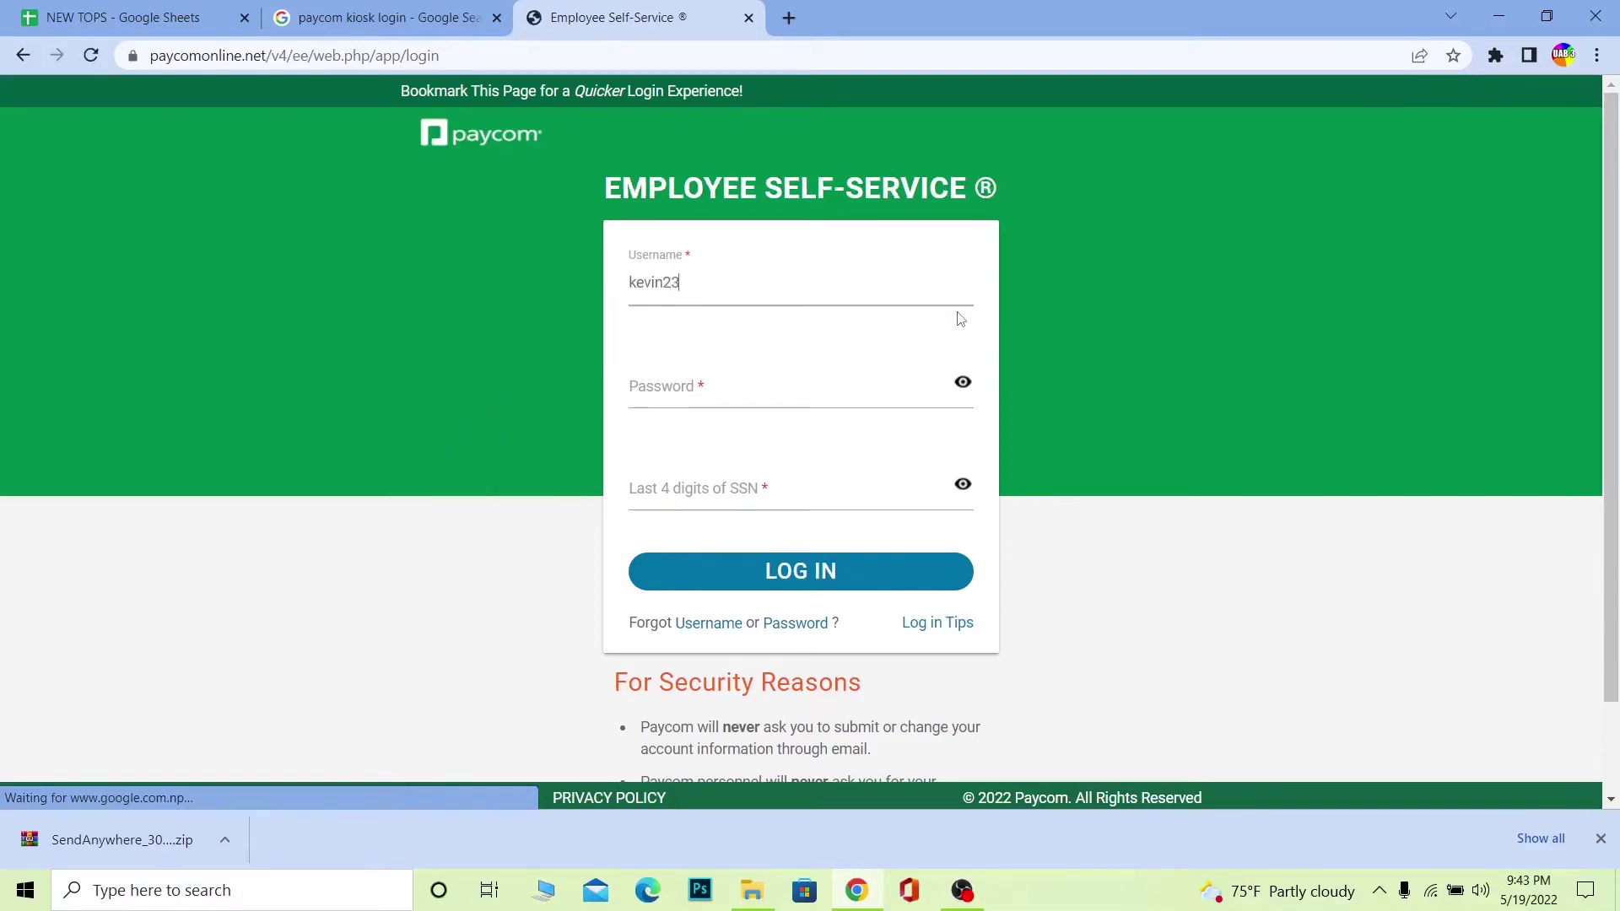
- Enter a username, a password and the last four SSN digits in the Employee login fields
left_click(767, 389)
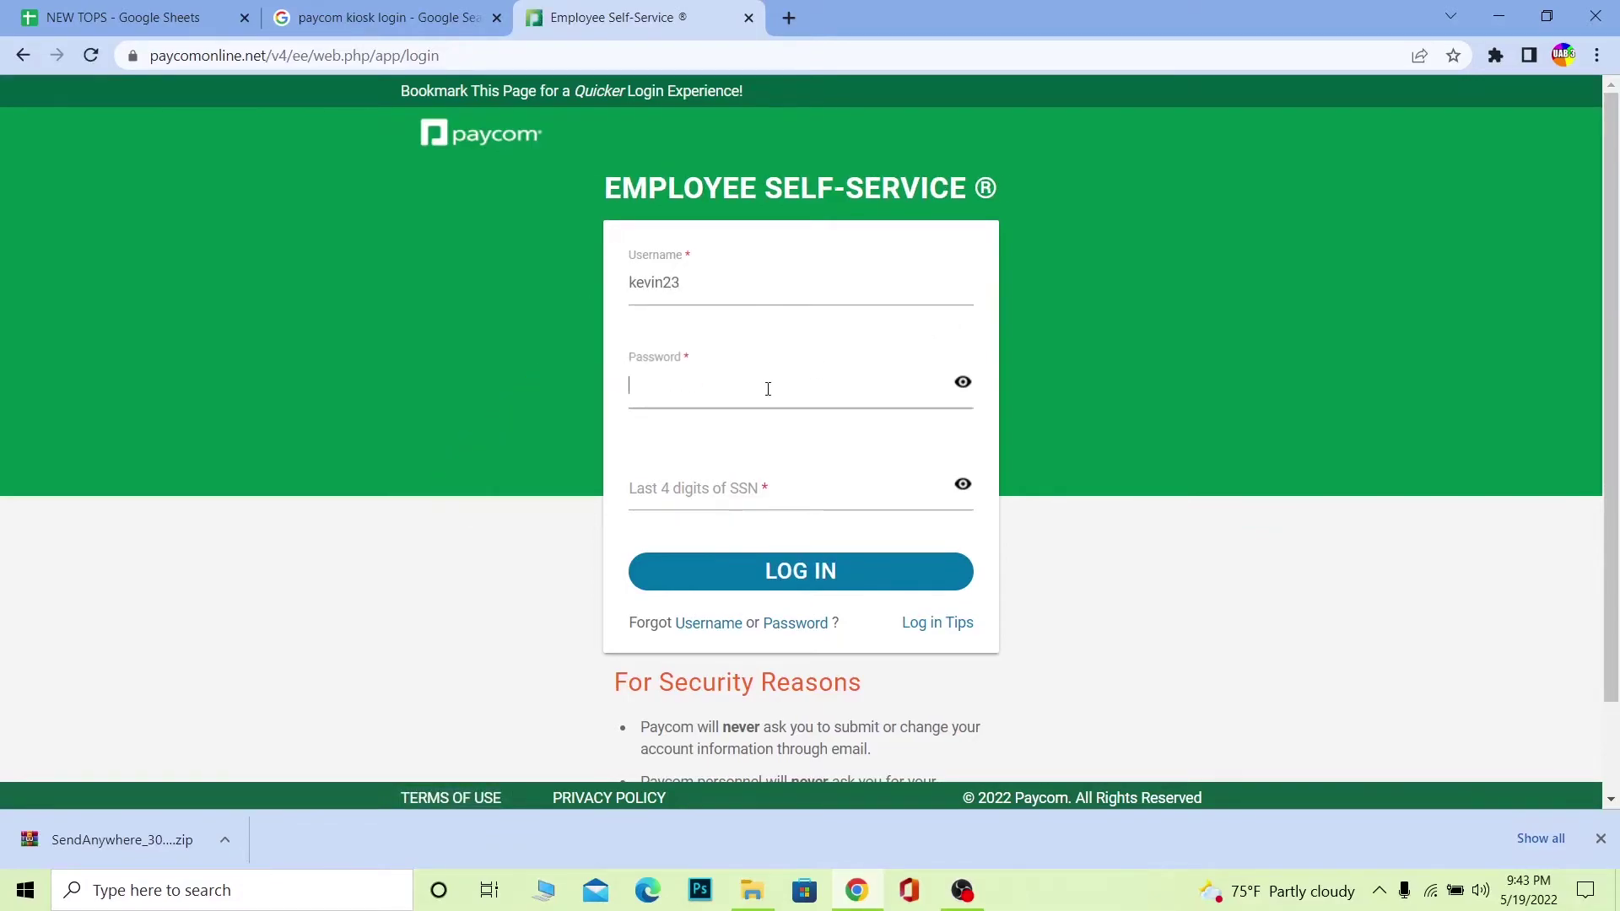
type("********")
left_click(742, 492)
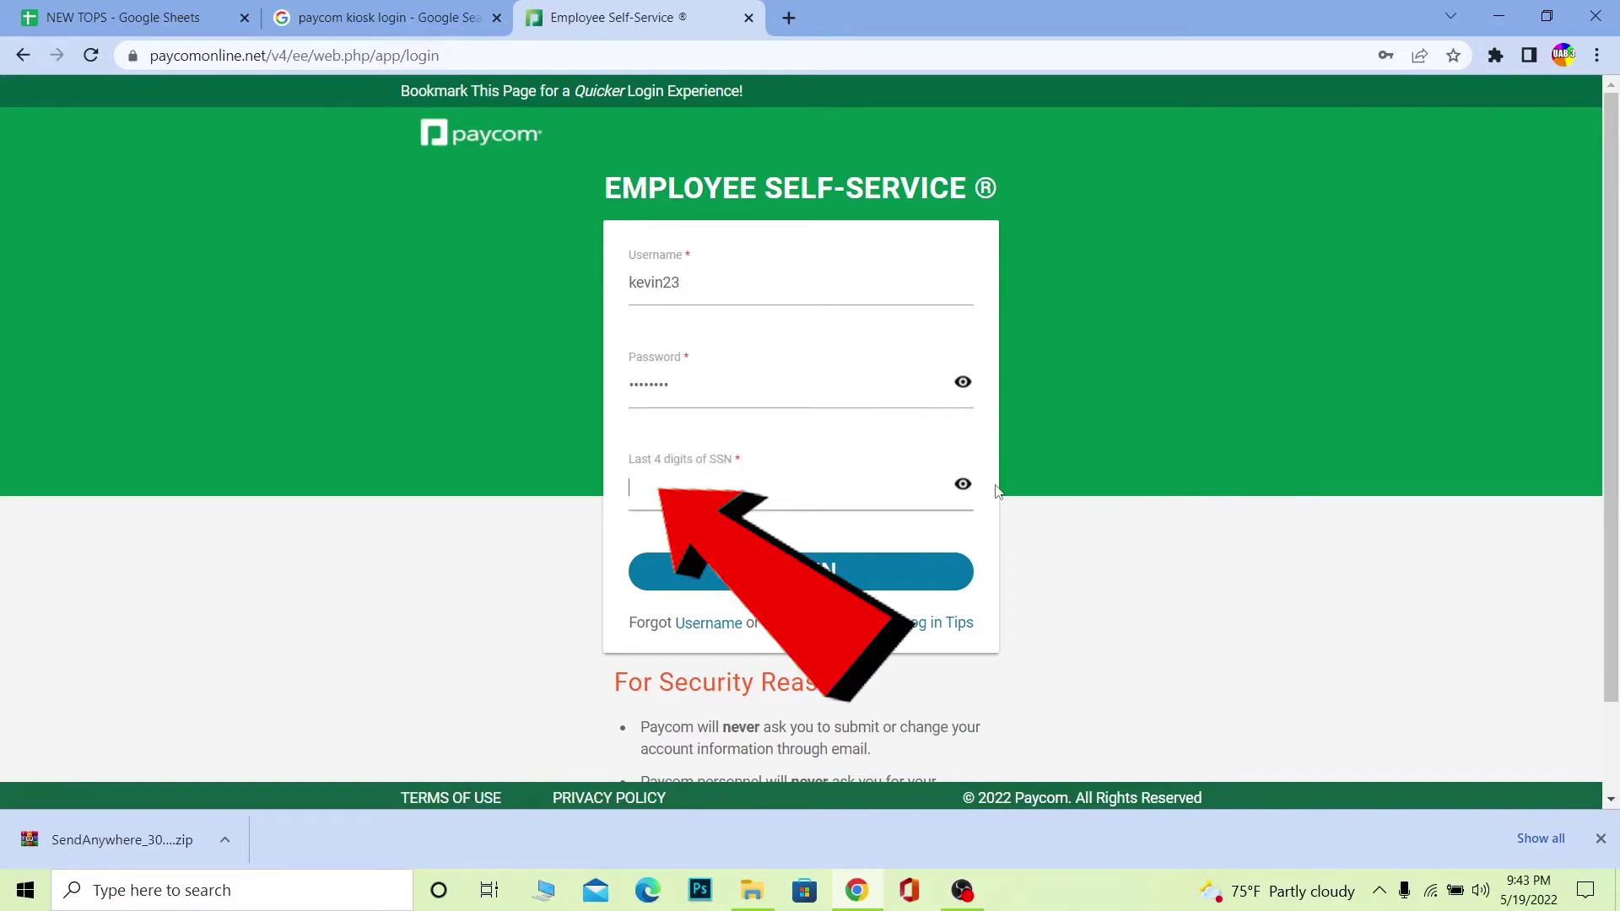
type("****")
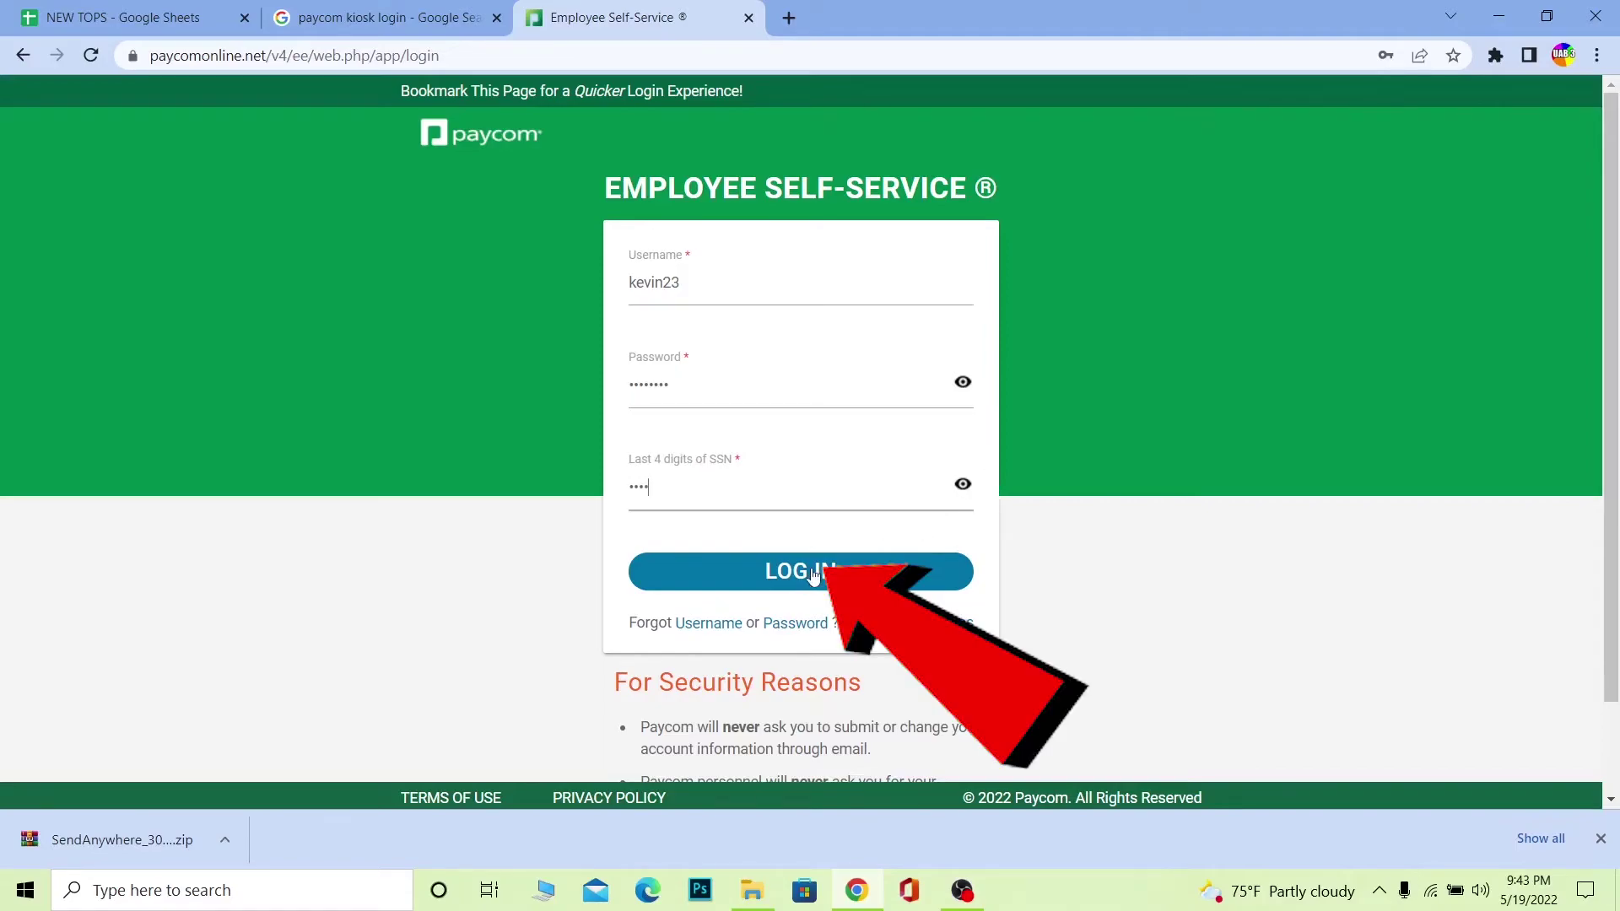
left_click_drag(692, 275, 481, 519)
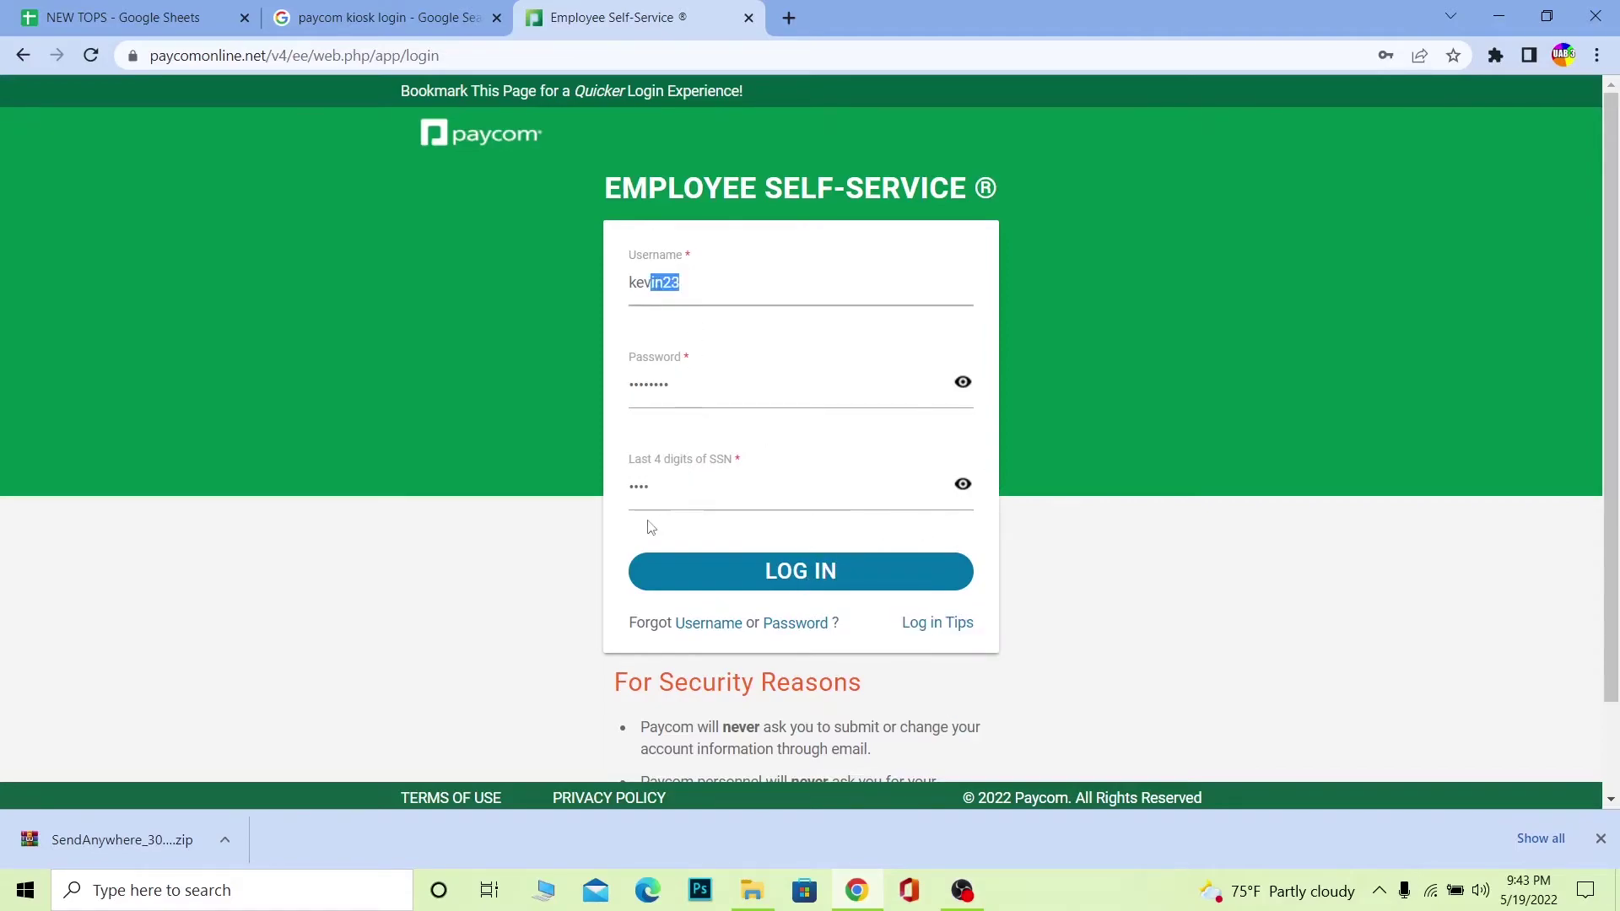
left_click(410, 504)
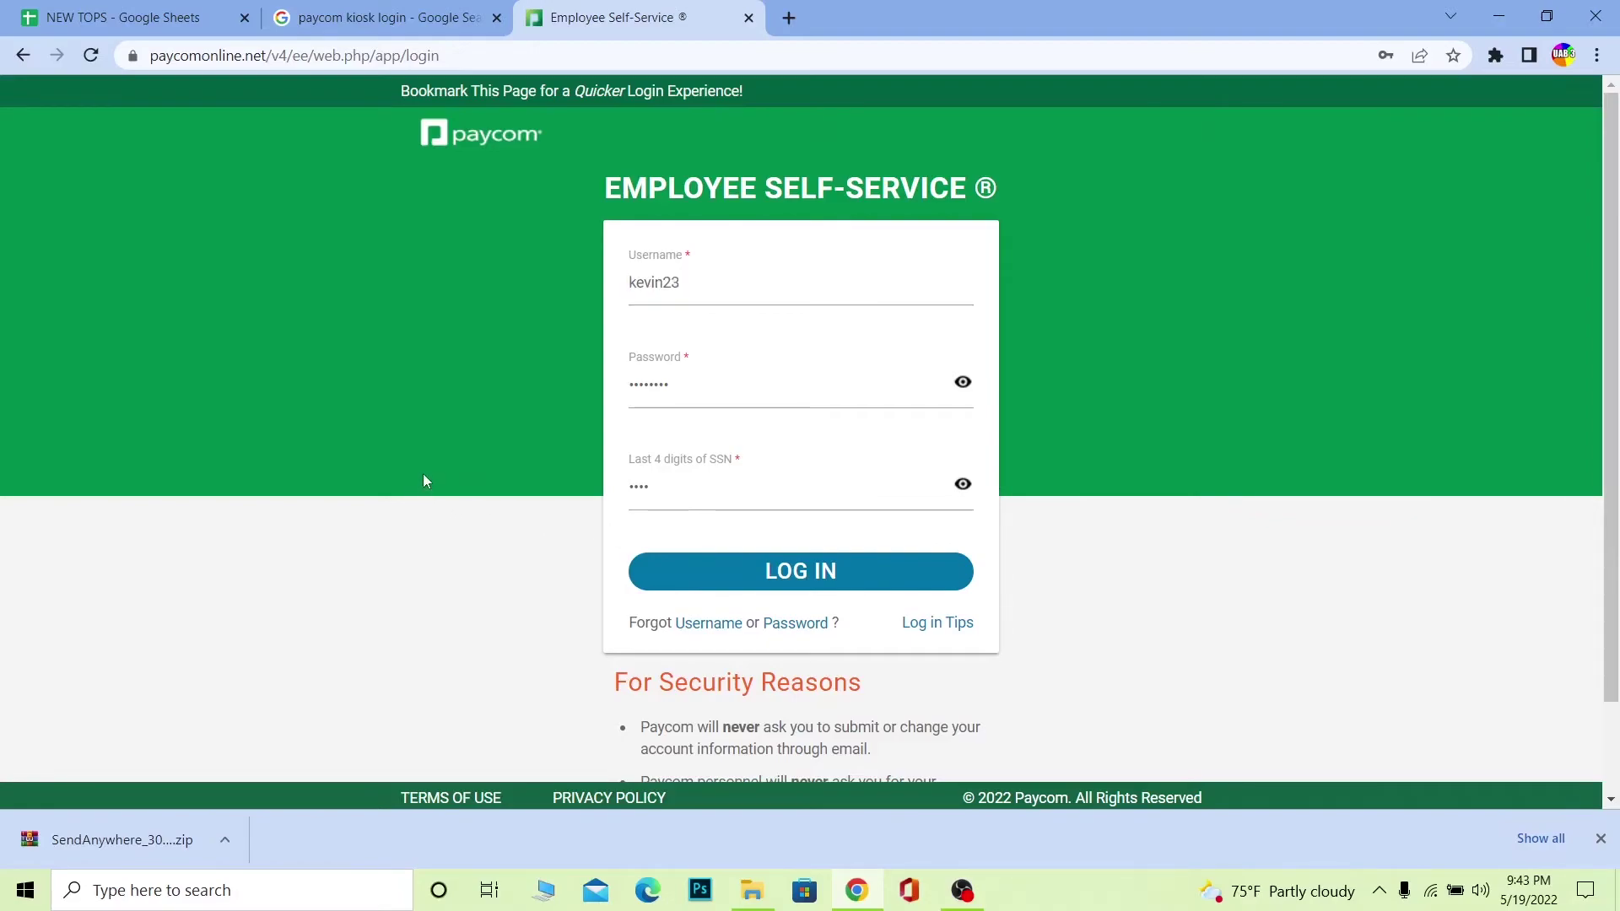
left_click_drag(711, 261, 694, 547)
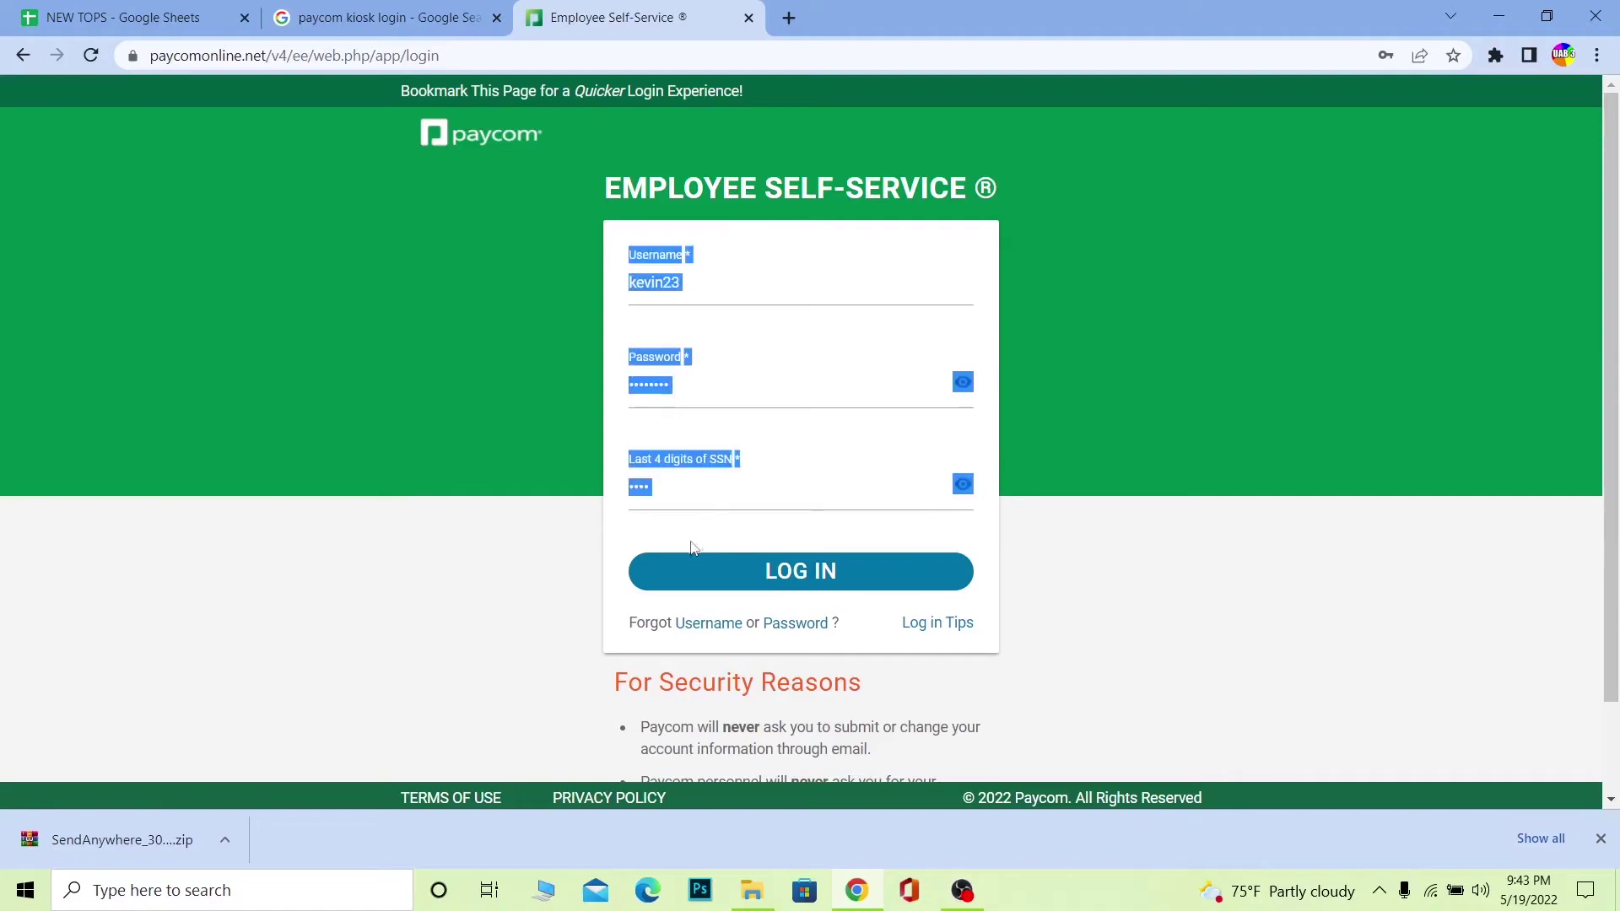
left_click(484, 504)
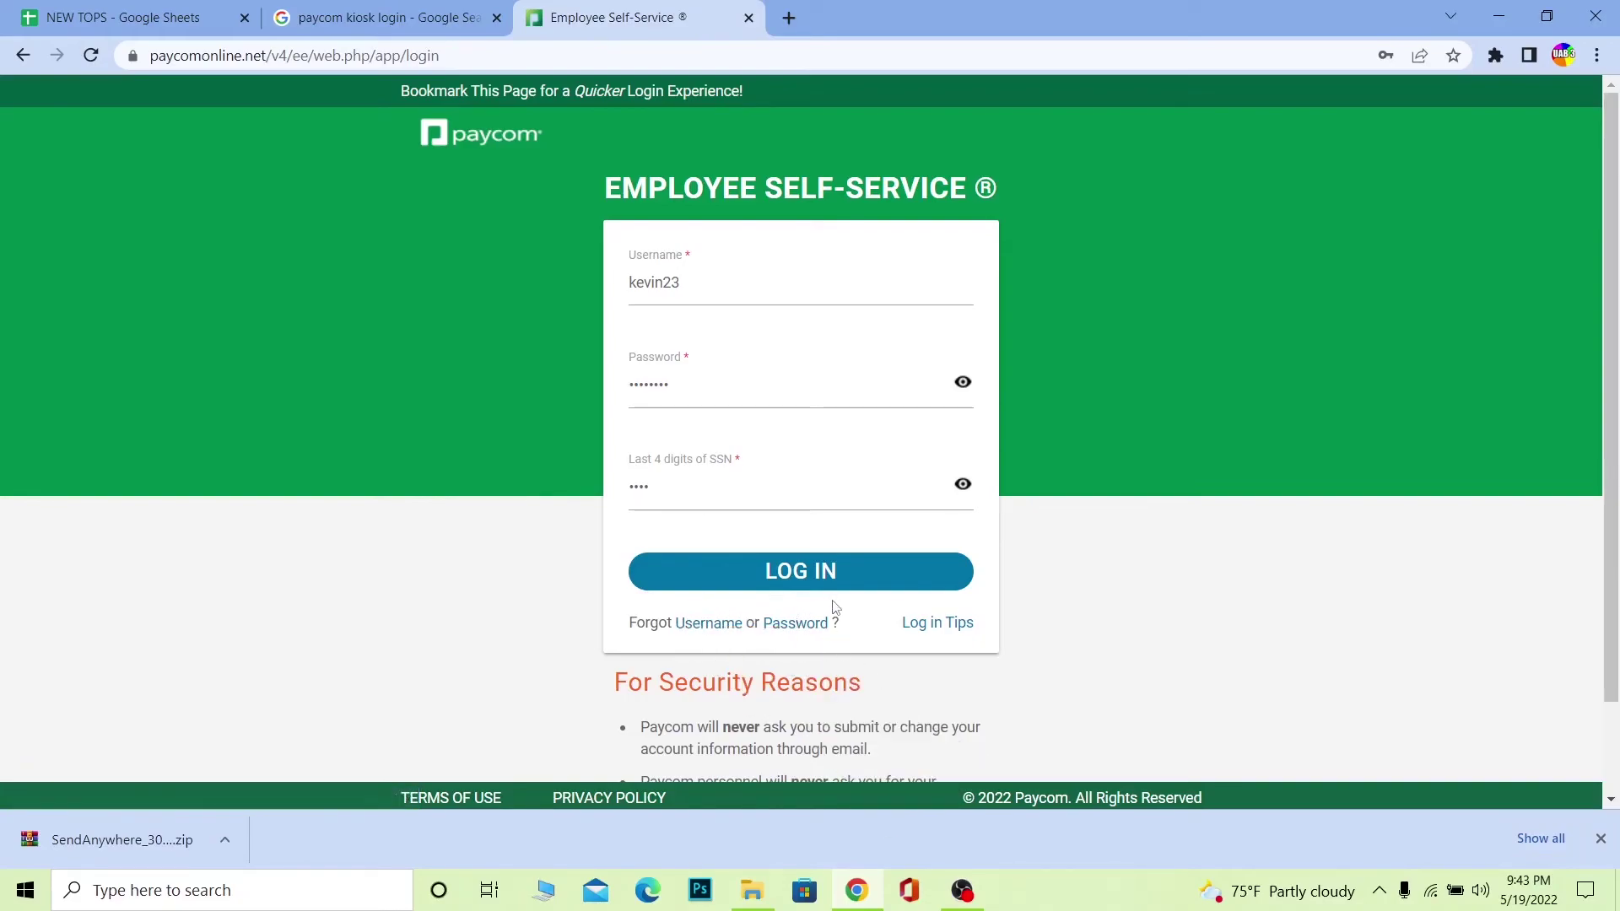
scroll(822, 613, "down", 1)
scroll(829, 620, "up", 1)
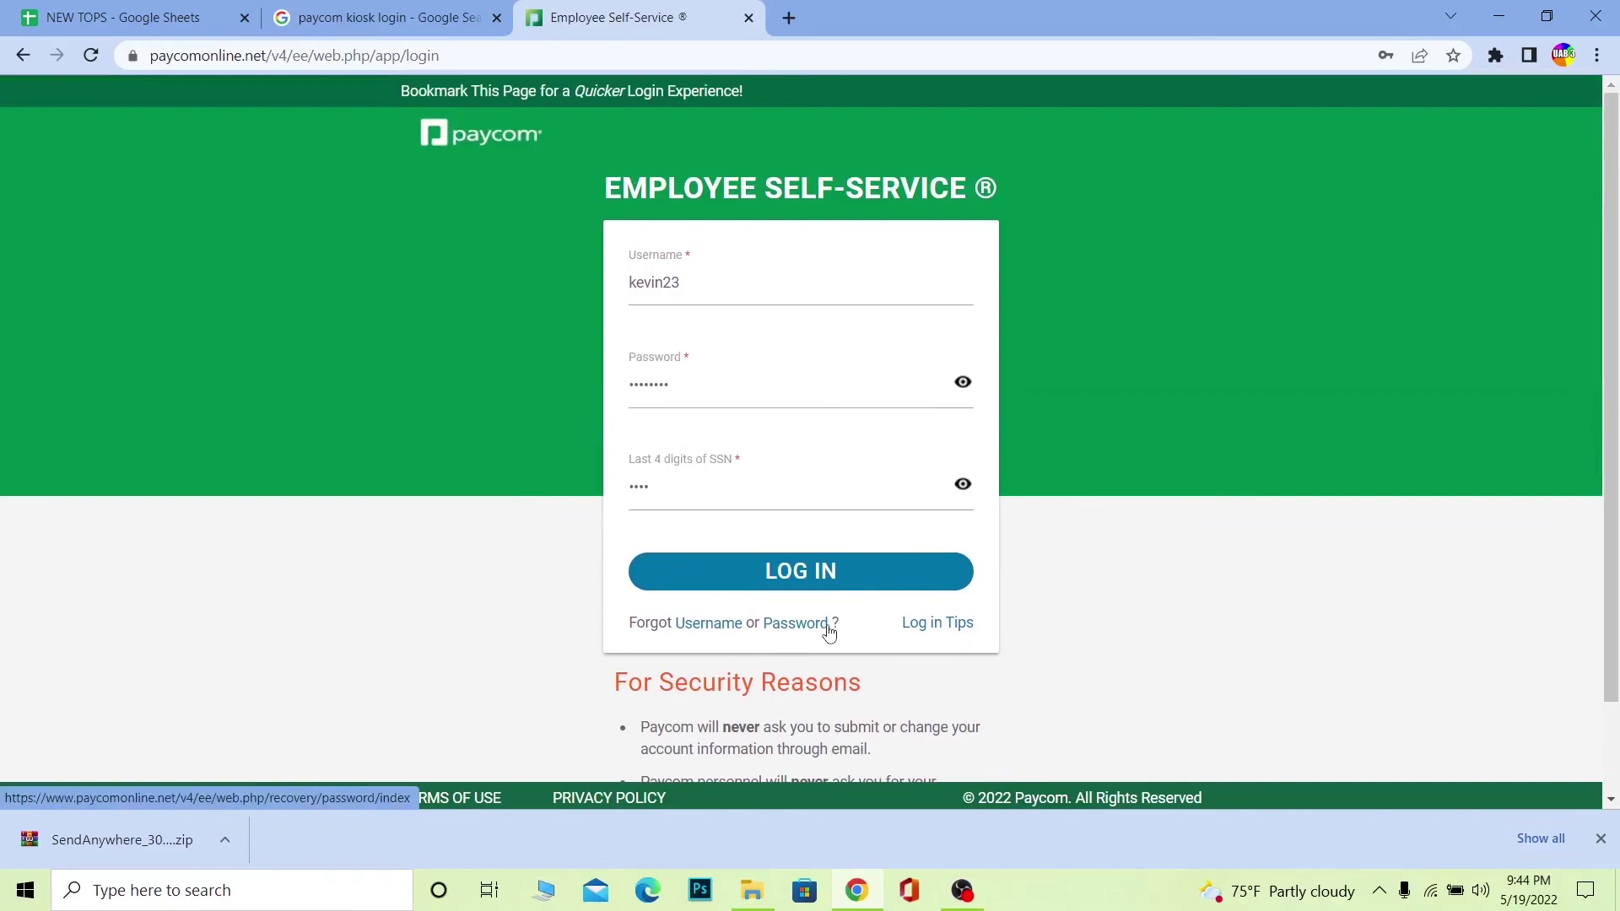